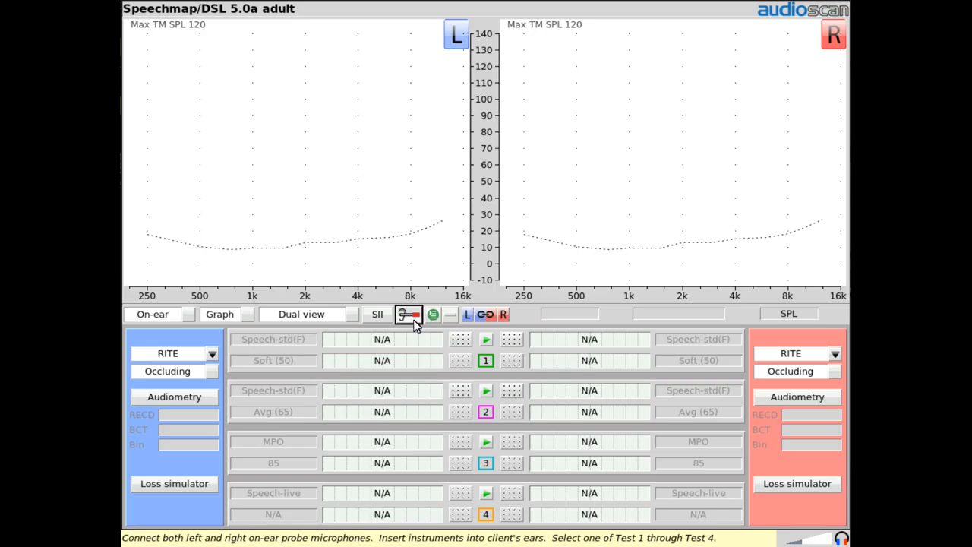
# Open the Probe Guide, go through its setup and preview instructions, and run the right ear's probe tube placement until the check mark, then stop it.
pyautogui.click(414, 320)
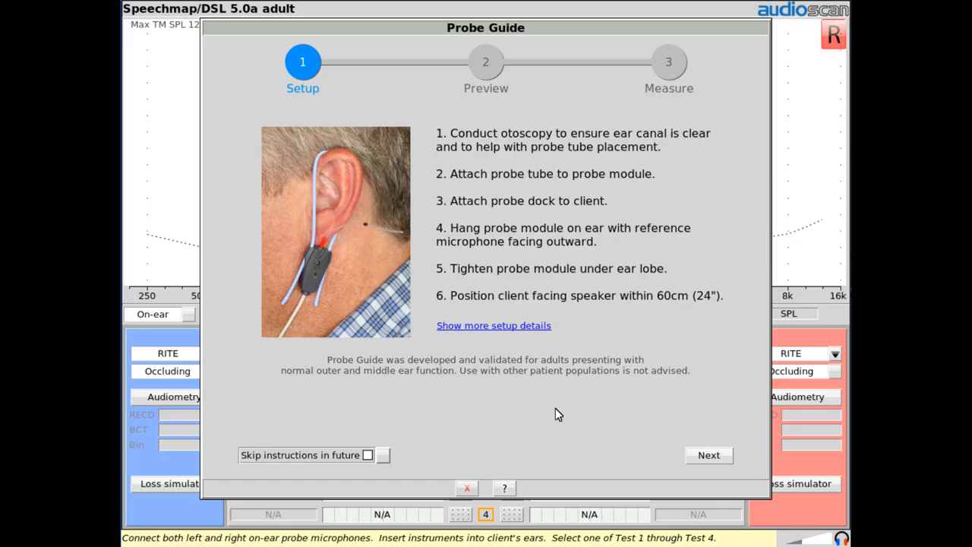
pyautogui.click(709, 456)
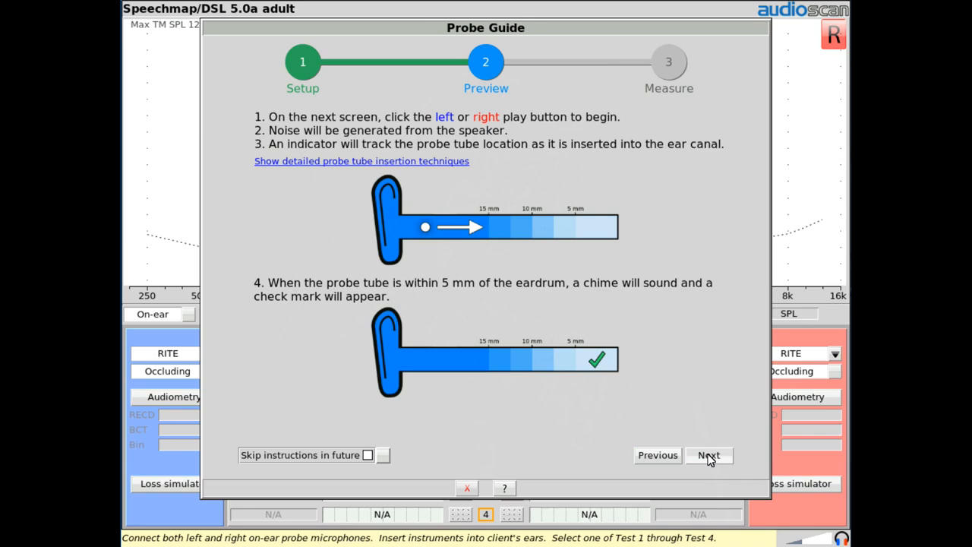
pyautogui.click(709, 456)
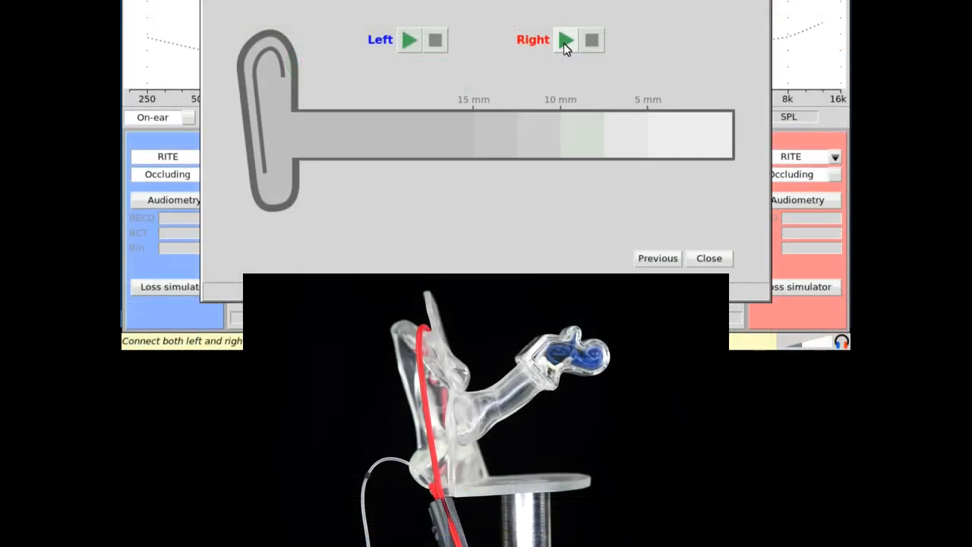
pyautogui.click(563, 43)
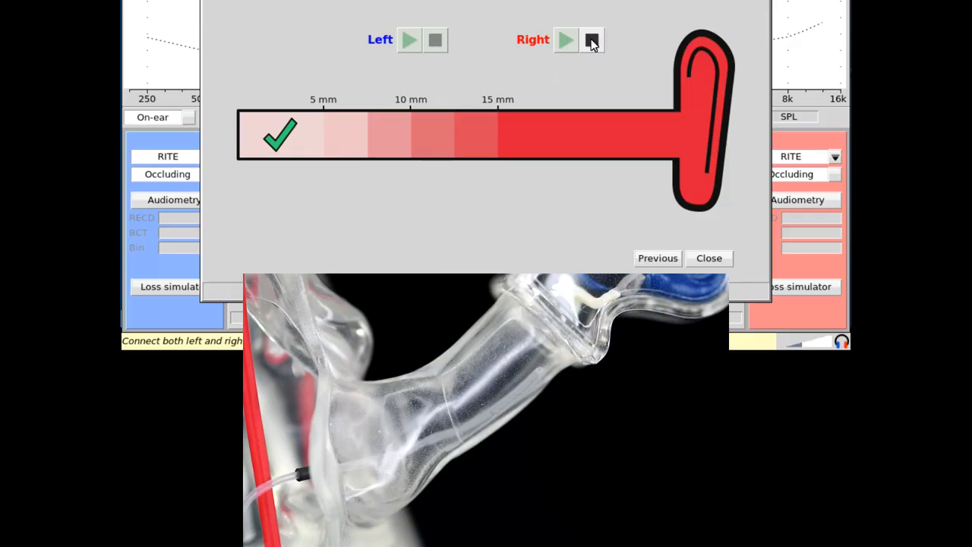
pyautogui.click(593, 41)
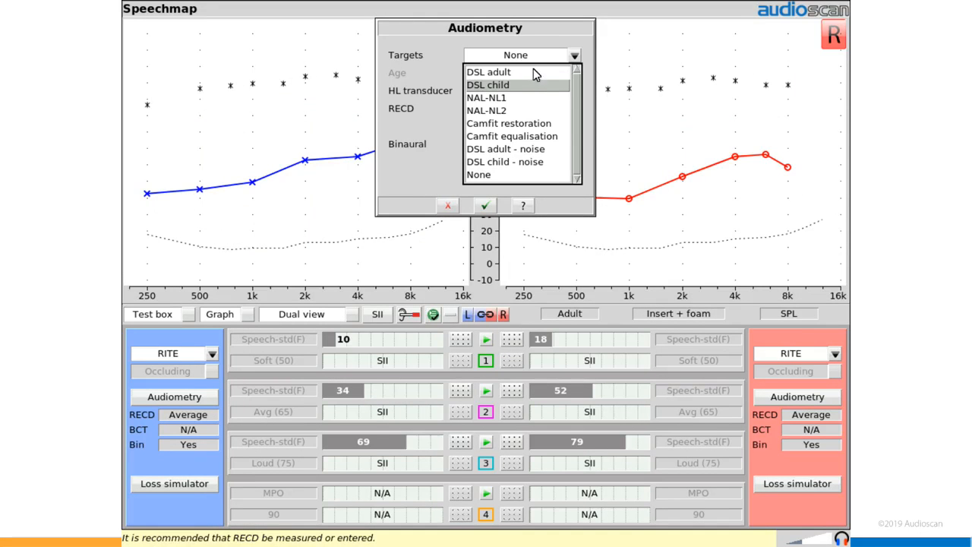
# Set the audiometry targets to DSL adult, then start Speechmap test 1 and open its level choices.
pyautogui.click(534, 72)
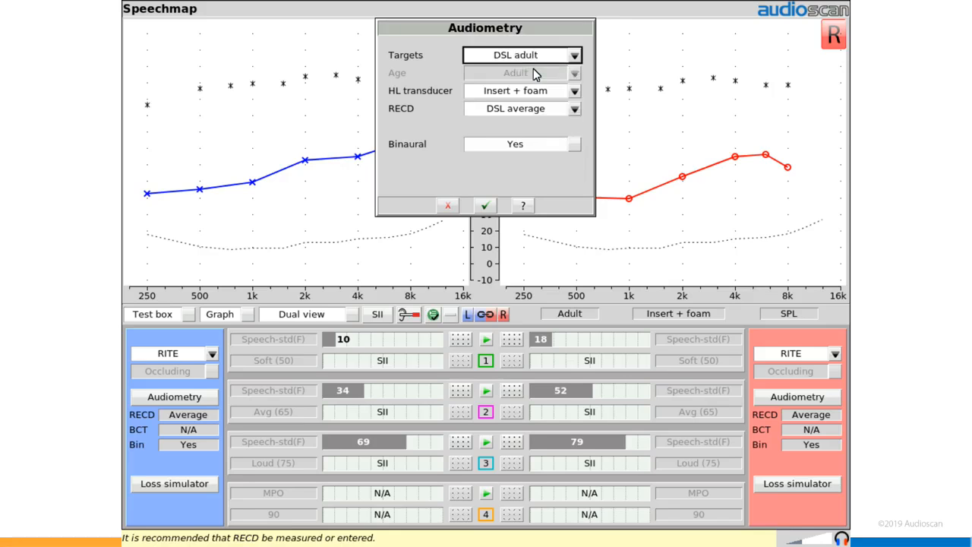
pyautogui.click(481, 206)
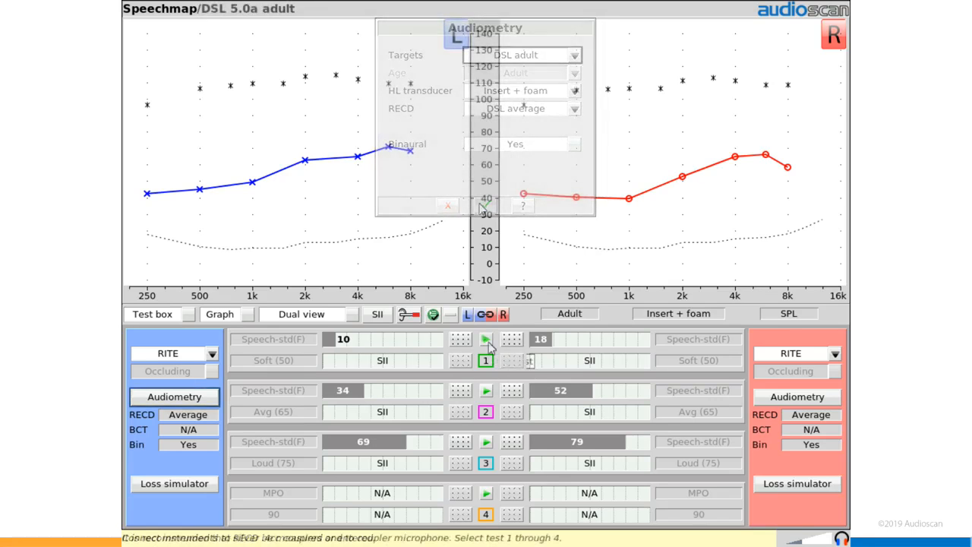
pyautogui.click(487, 341)
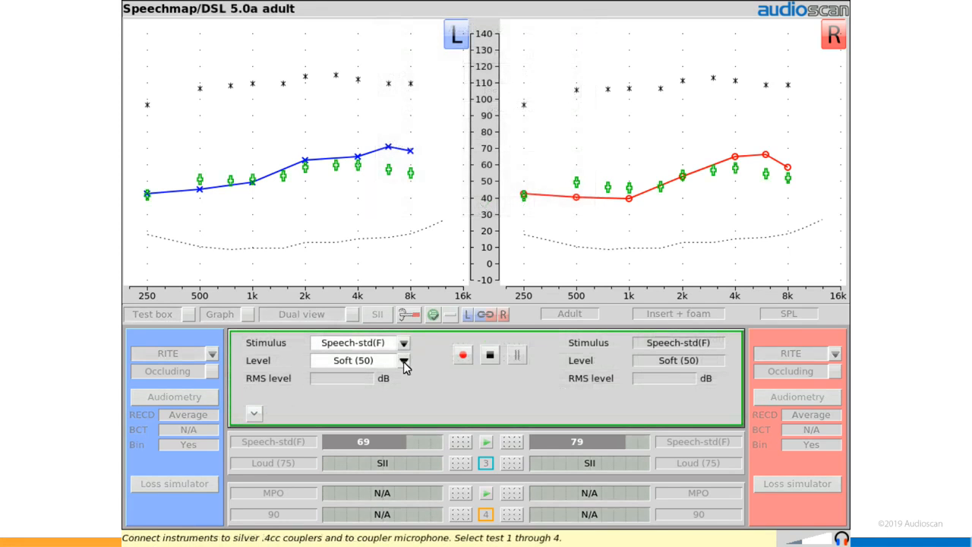
pyautogui.click(405, 363)
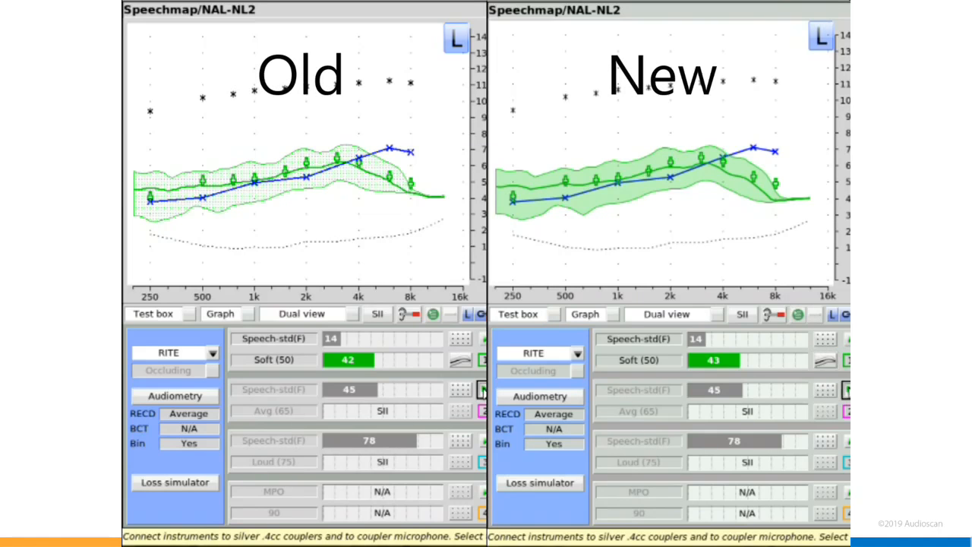
# Run Speechmap test 2 with the Speech-std(F) stimulus at Avg (65) and record the measurement.
pyautogui.click(482, 390)
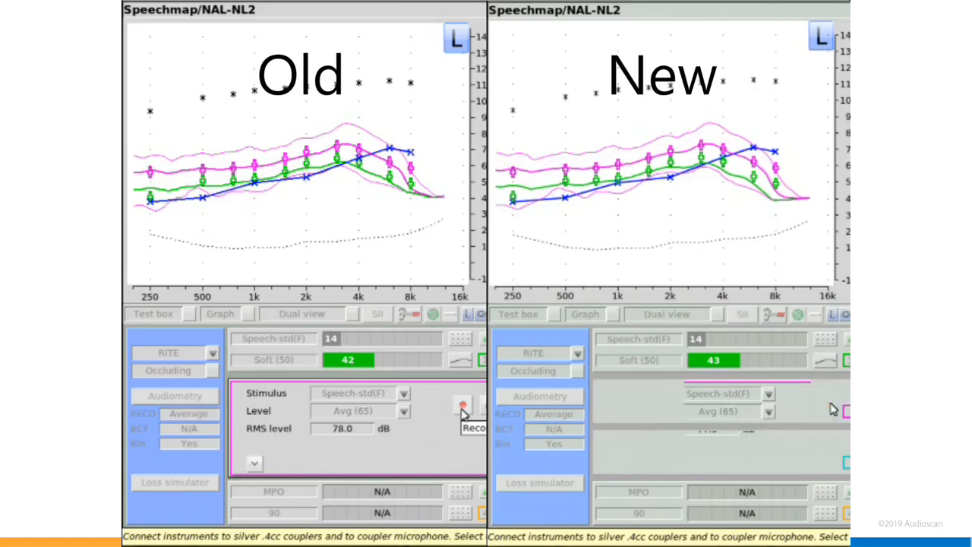
pyautogui.click(463, 407)
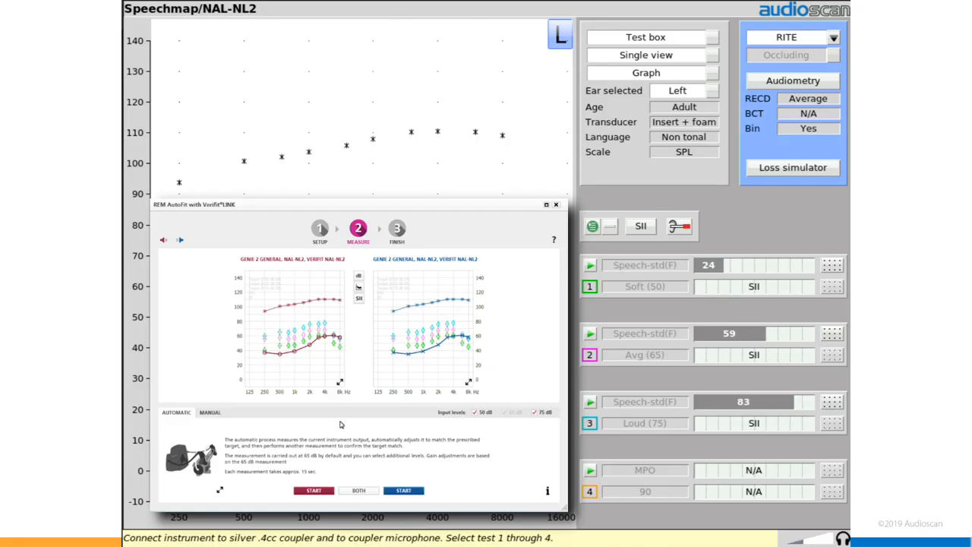
# Run the automatic REM AutoFit measurement for both ears and stop it.
pyautogui.click(364, 491)
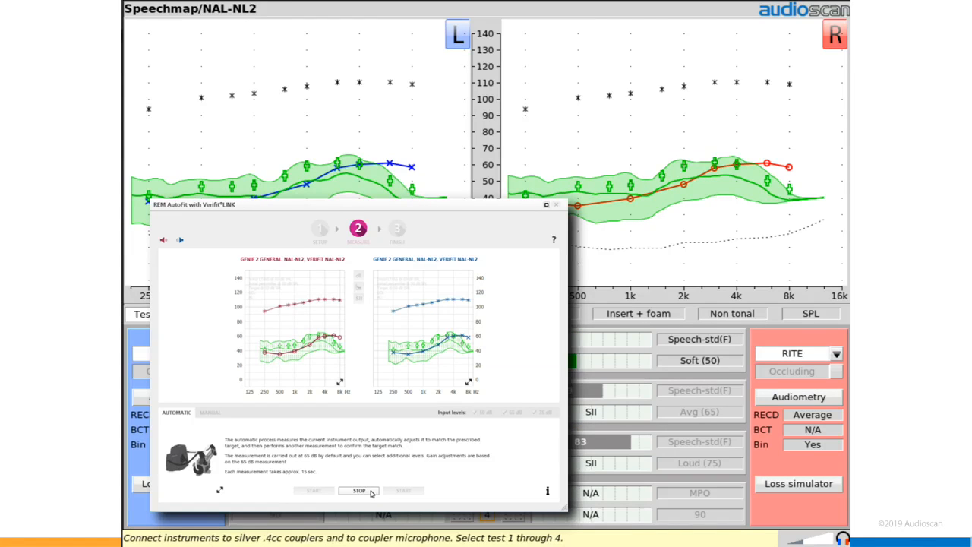
pyautogui.click(361, 490)
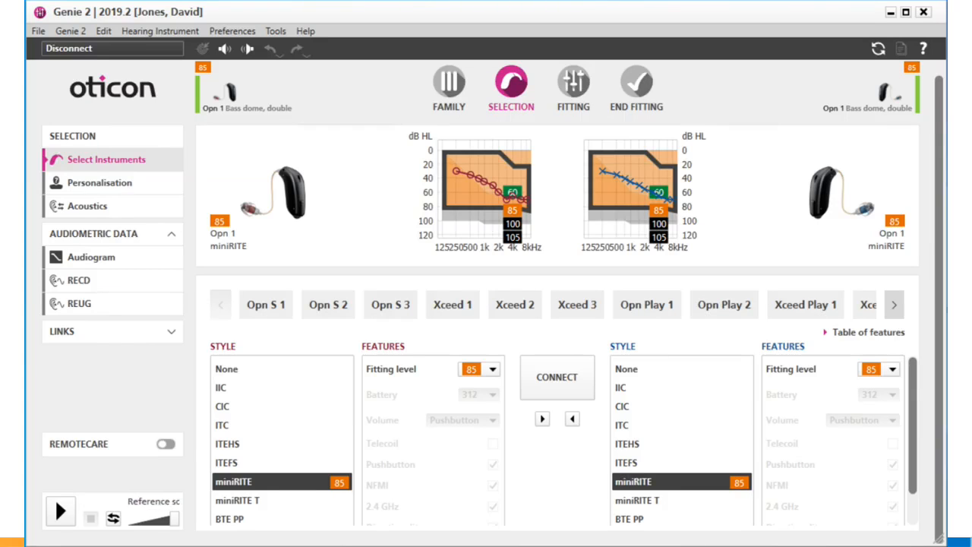
# In Genie 2, set the maximum SPL for REM measurements to 110 dB in the measurement module preferences.
pyautogui.click(228, 31)
pyautogui.click(300, 54)
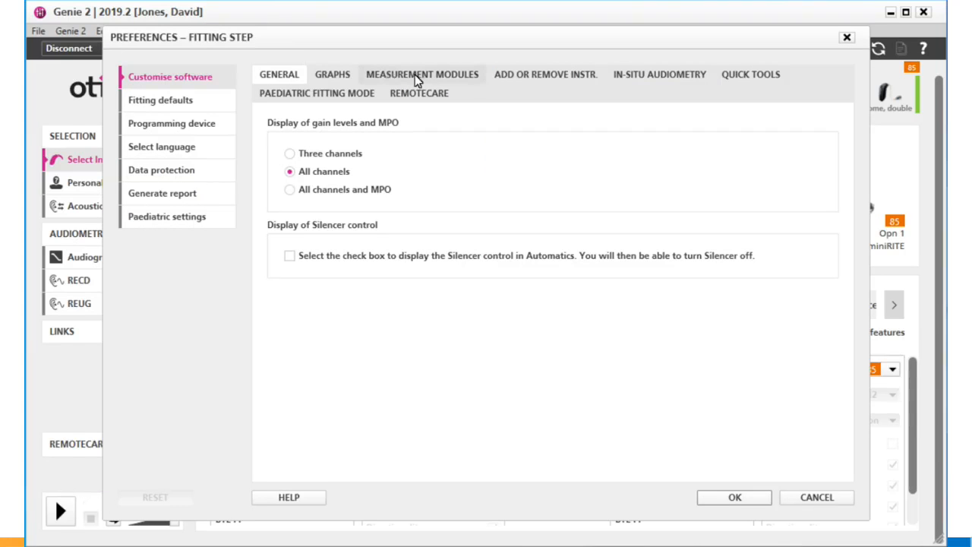
pyautogui.click(449, 82)
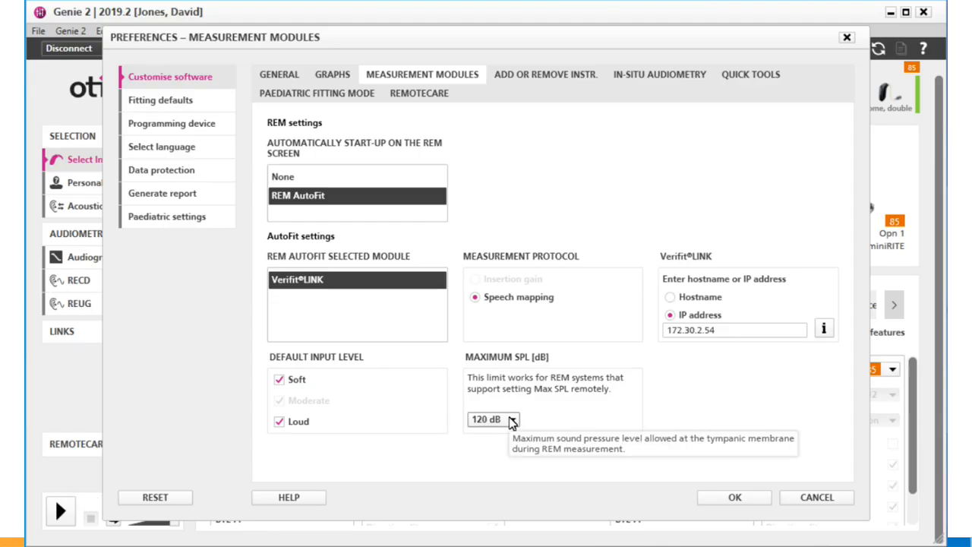
pyautogui.click(512, 422)
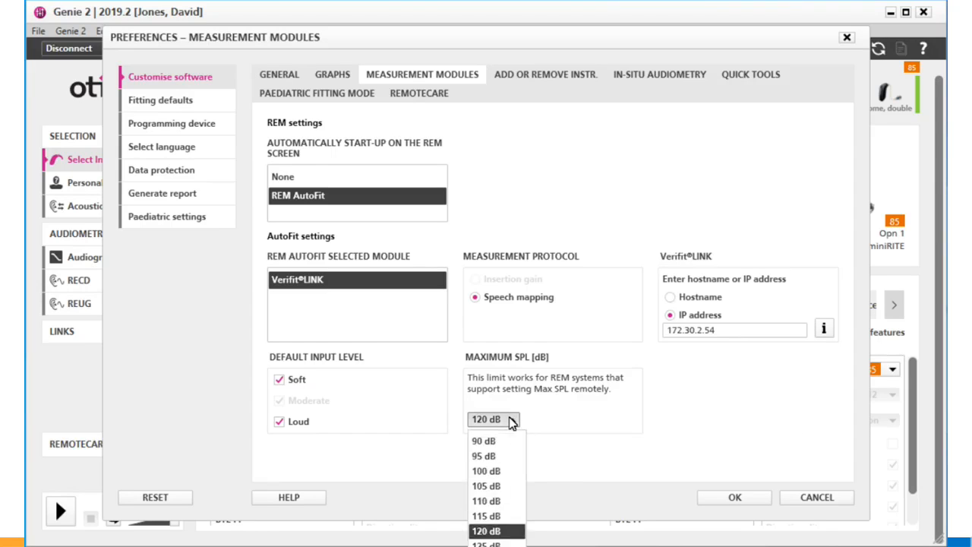
pyautogui.click(492, 502)
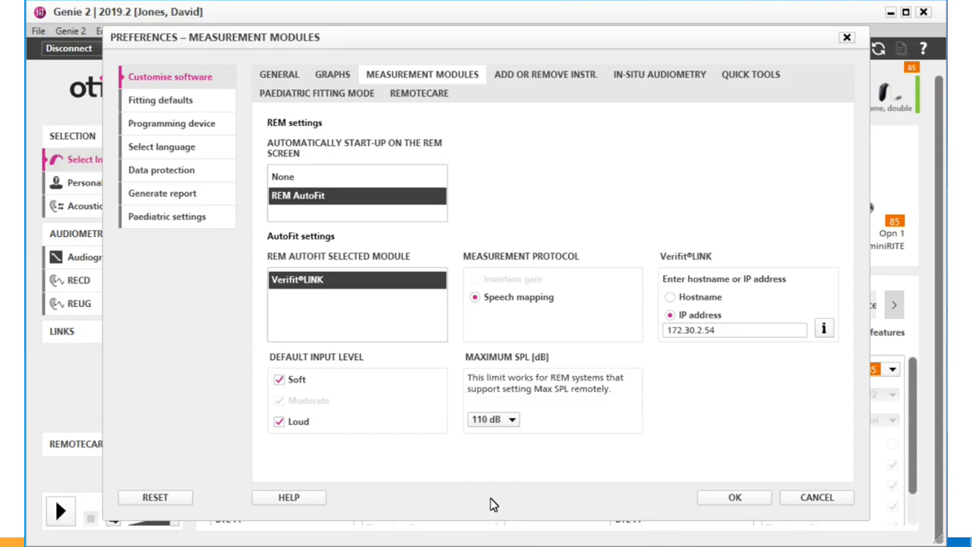
pyautogui.click(724, 499)
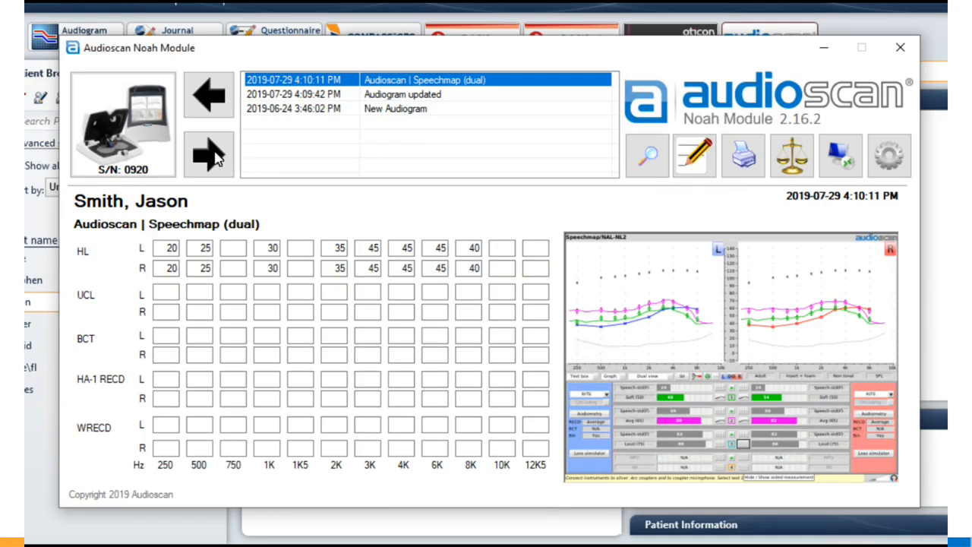
# In the Audioscan Noah Module, begin transferring the Verifit data into Noah with the title "Speechmap (dual) 1 month recall".
pyautogui.click(215, 156)
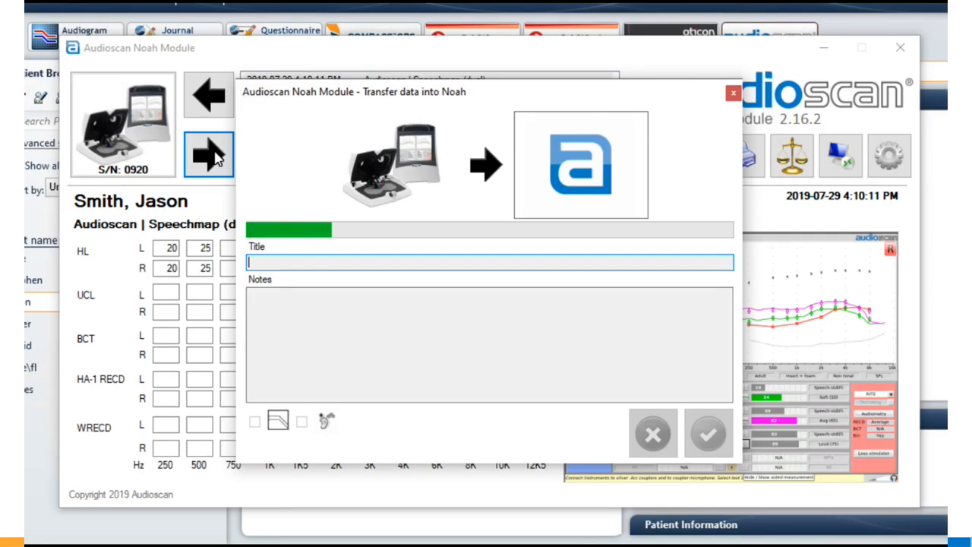
pyautogui.click(350, 265)
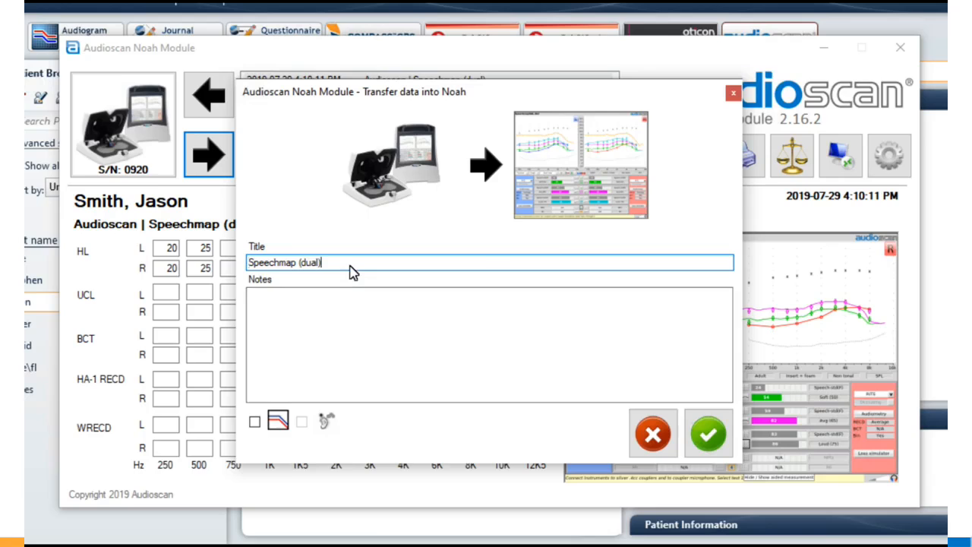
pyautogui.write('1 month recall')
# Add the notes "-switched to vented double domes" and "-activated T-coil (auto) on Prg. 2", then save the transfer.
pyautogui.click(327, 306)
pyautogui.write('-sw')
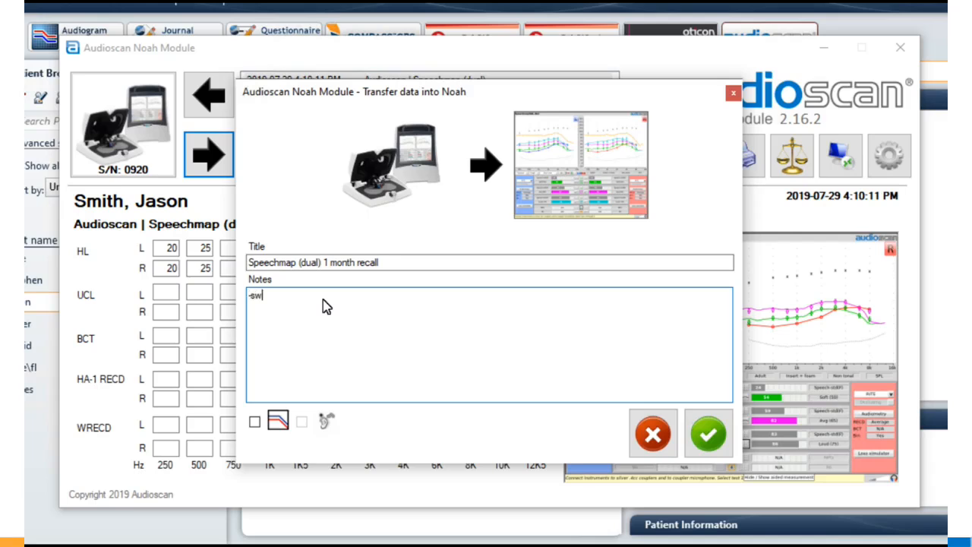
pyautogui.write('itched to vented double domes')
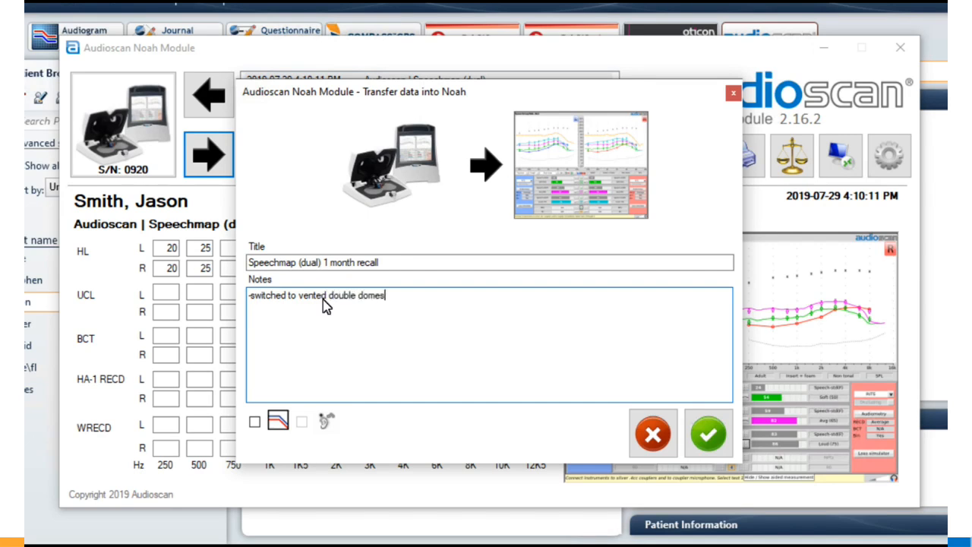
pyautogui.press('Return')
pyautogui.write('-activated T-coil (auto) on Prg. 2')
pyautogui.press('Return')
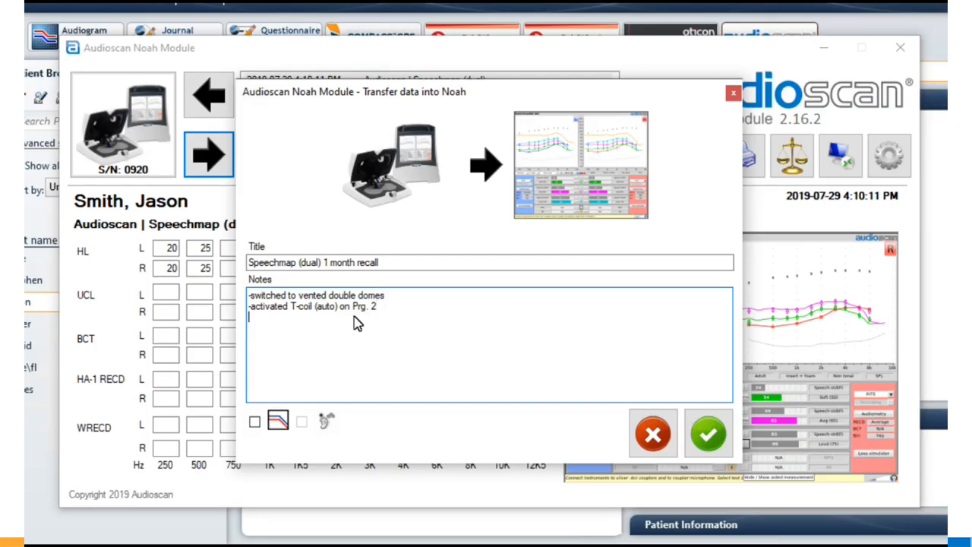
pyautogui.click(700, 433)
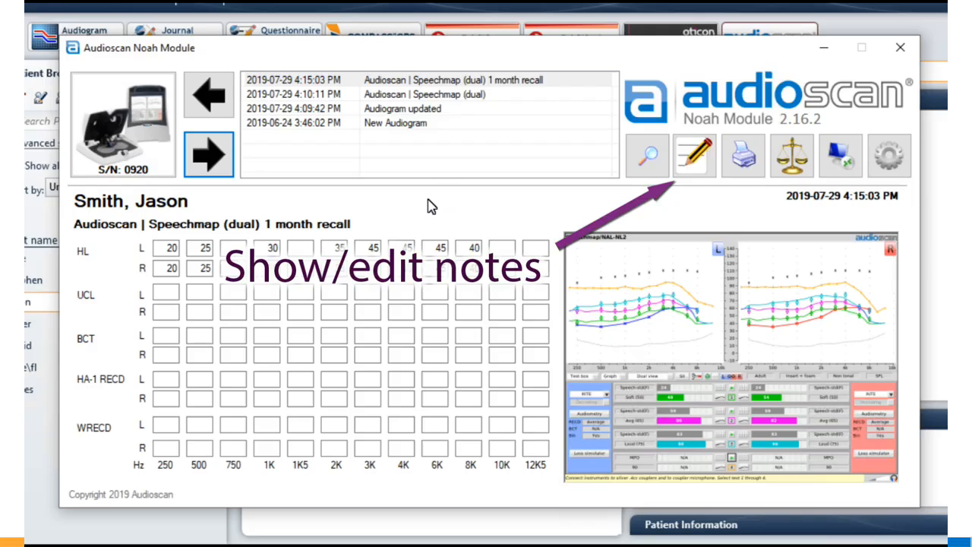
# Add the note "Notes can be added to previously saved actions too" to the 4:10:11 PM Speechmap (dual) session.
pyautogui.click(444, 96)
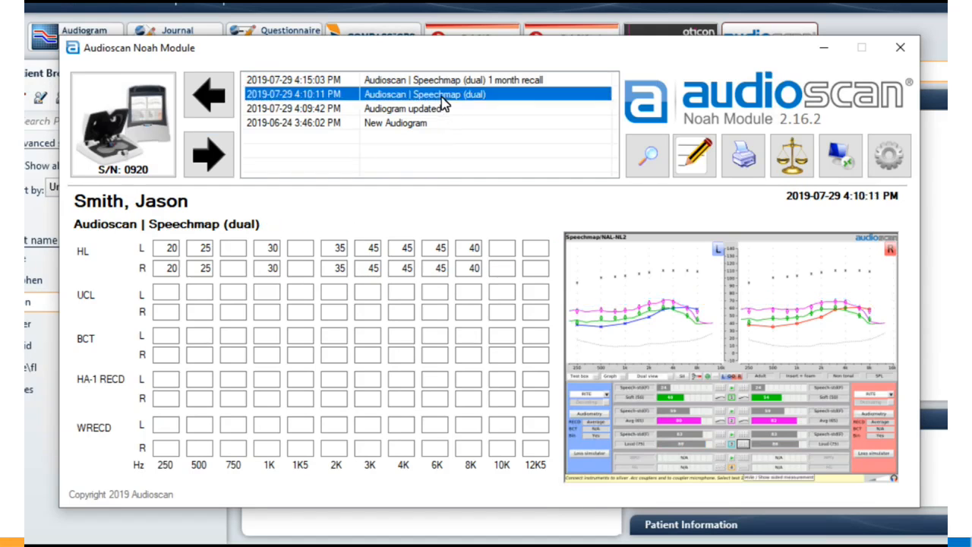
pyautogui.click(696, 151)
pyautogui.write('Notes ca')
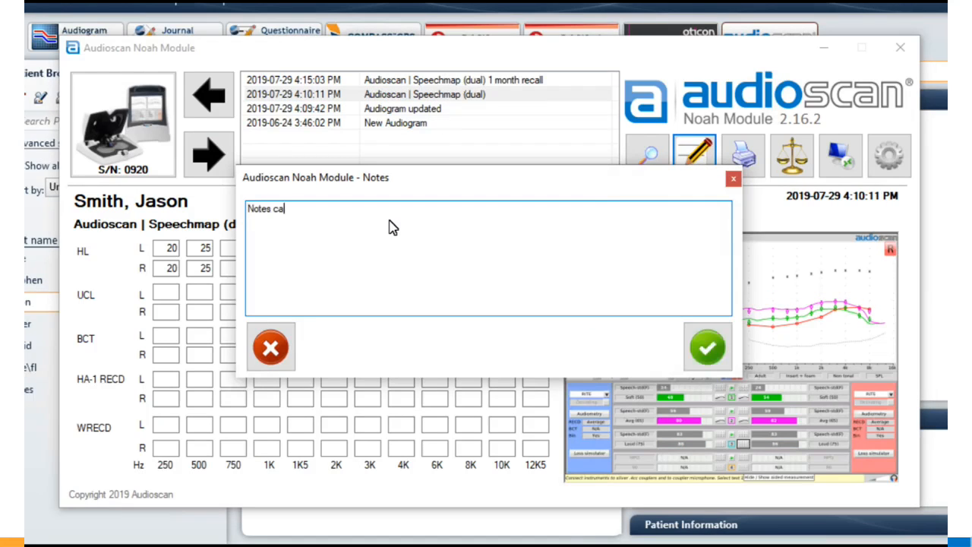
pyautogui.write('n be added to previously ')
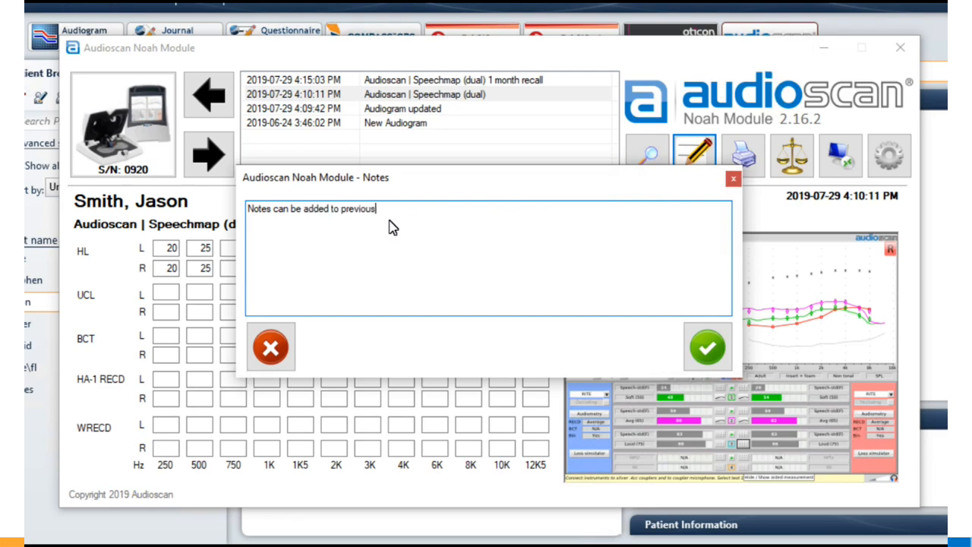
pyautogui.write('saved actions too')
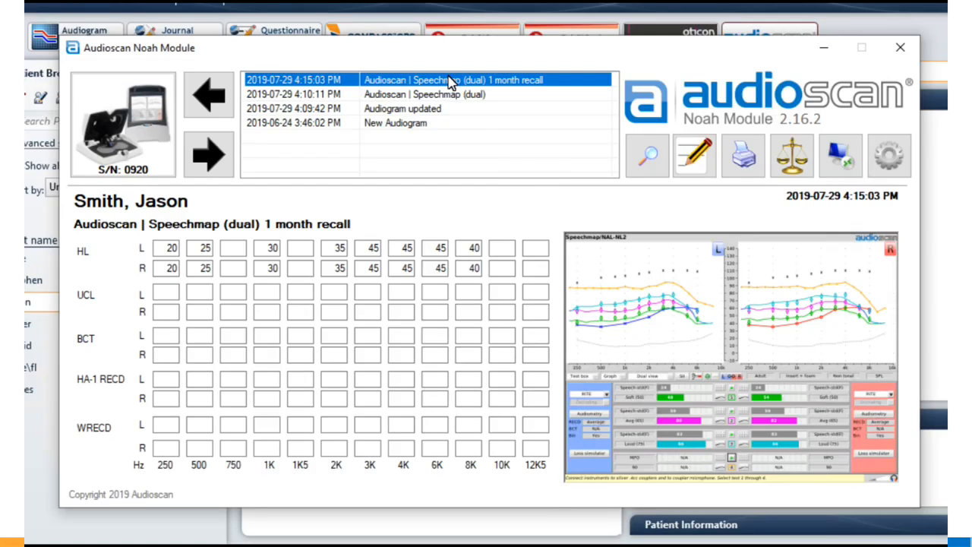
# Open the print and PDF options for the Speechmap (dual) 1 month recall session.
pyautogui.click(742, 177)
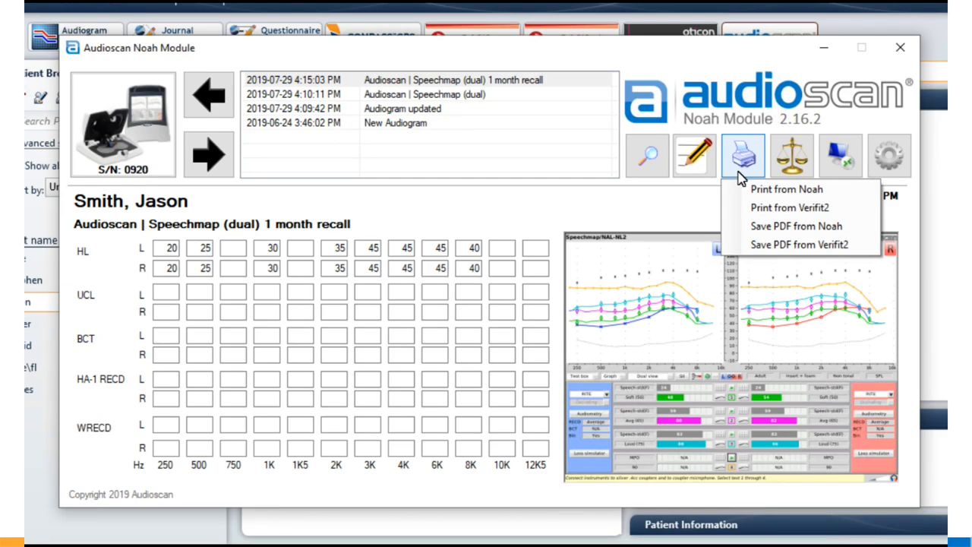